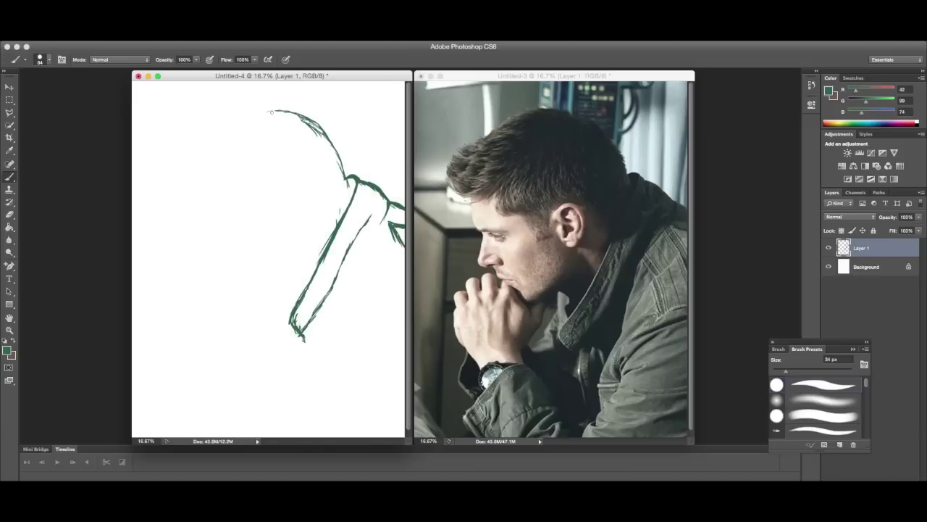
# Ink dark lines for the hair, head outline, ear, nose, chin, collar and shoulders.
pyautogui.moveTo(271, 111); pyautogui.dragTo(231, 133)
pyautogui.moveTo(286, 194)
pyautogui.mouseDown()
pyautogui.moveTo(333, 225)
pyautogui.moveTo(384, 286)
pyautogui.mouseUp()
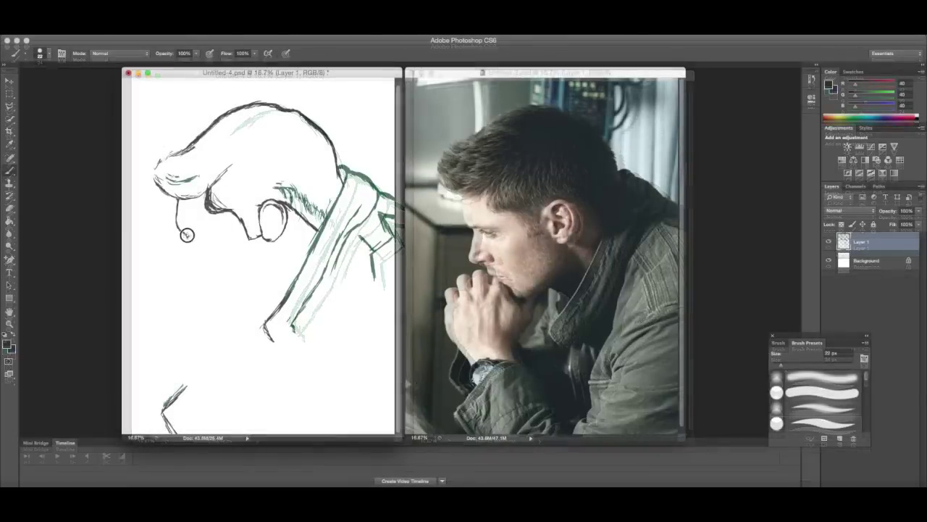
pyautogui.click(10, 171)
pyautogui.moveTo(217, 116); pyautogui.dragTo(170, 174)
pyautogui.moveTo(268, 210); pyautogui.dragTo(272, 232)
pyautogui.moveTo(319, 225); pyautogui.dragTo(264, 333)
pyautogui.moveTo(167, 406); pyautogui.dragTo(246, 403)
pyautogui.moveTo(185, 239); pyautogui.dragTo(189, 262)
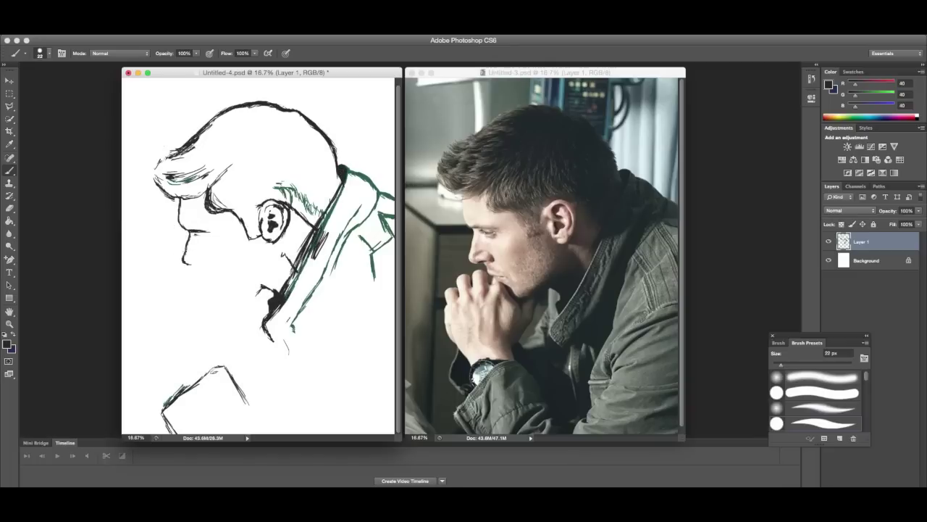
# Paint soft grey-green tones across the jacket with a large soft brush.
pyautogui.click(819, 395)
pyautogui.moveTo(383, 348)
pyautogui.mouseDown()
pyautogui.moveTo(385, 302)
pyautogui.moveTo(352, 383)
pyautogui.mouseUp()
pyautogui.moveTo(221, 391); pyautogui.dragTo(230, 407)
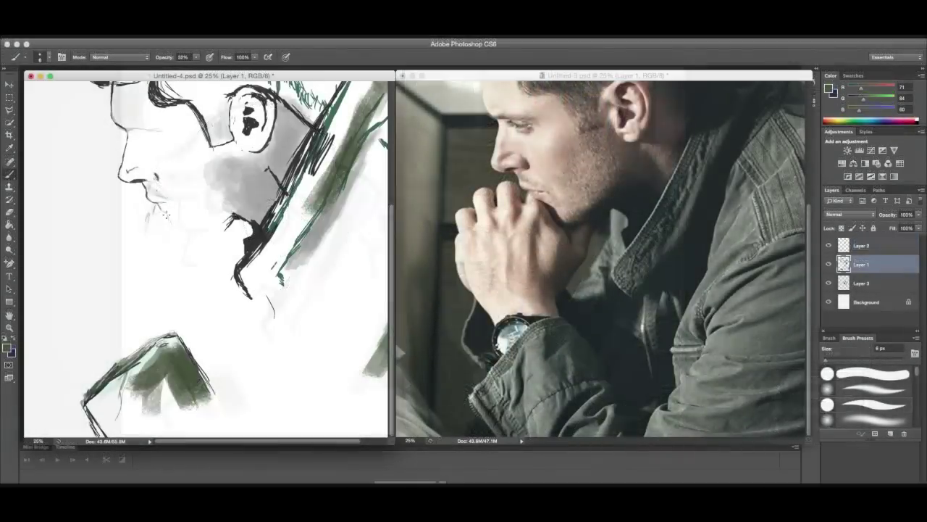
# Add faint chin and neck lines, then shade the hair and eyebrow dark on Layer 2.
pyautogui.moveTo(166, 215); pyautogui.dragTo(184, 240)
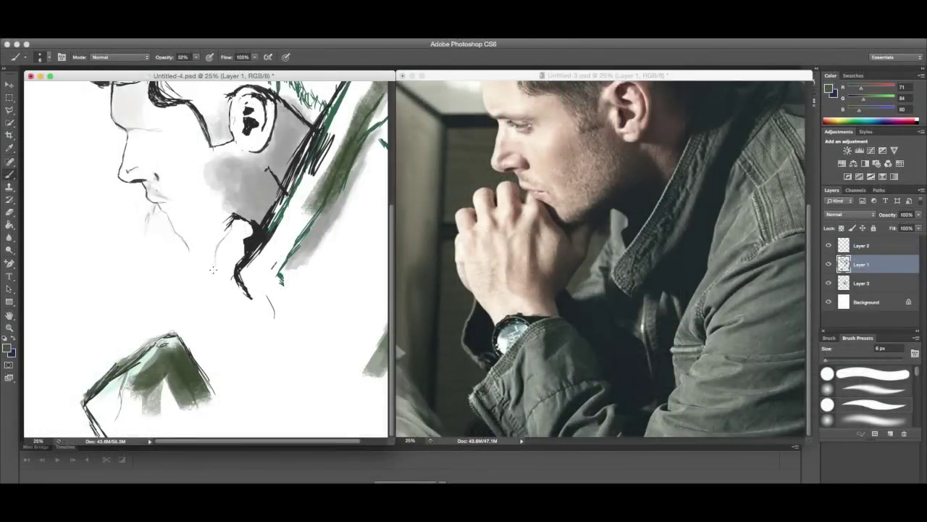
pyautogui.moveTo(201, 241); pyautogui.dragTo(196, 257)
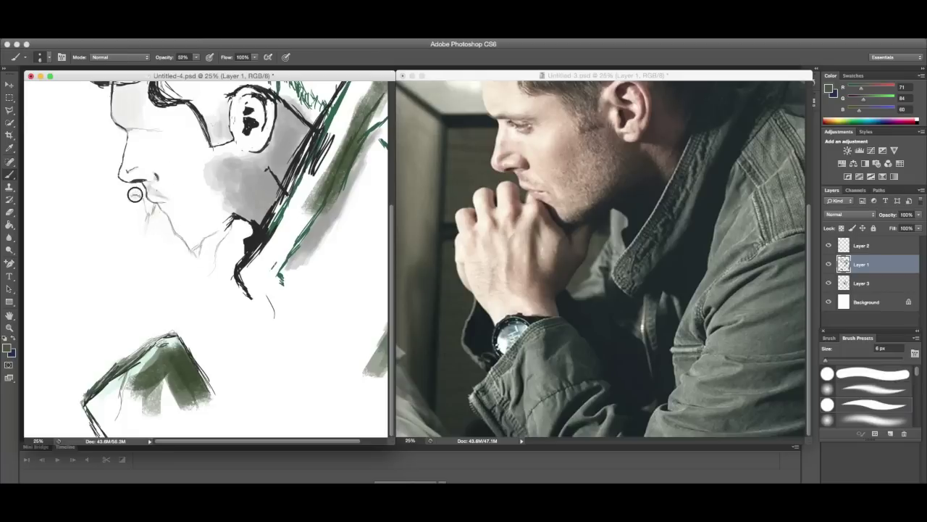
pyautogui.press('e')
pyautogui.hotkey('alt', ']')
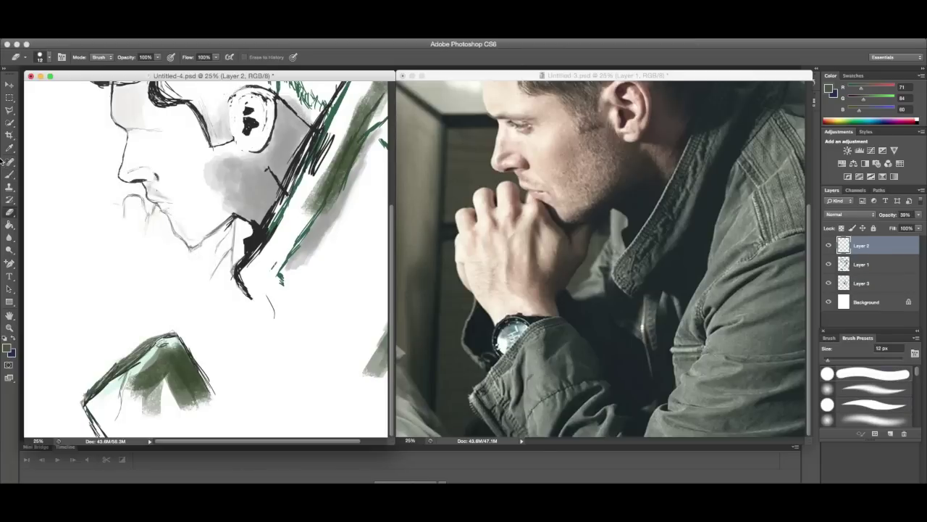
pyautogui.click(9, 173)
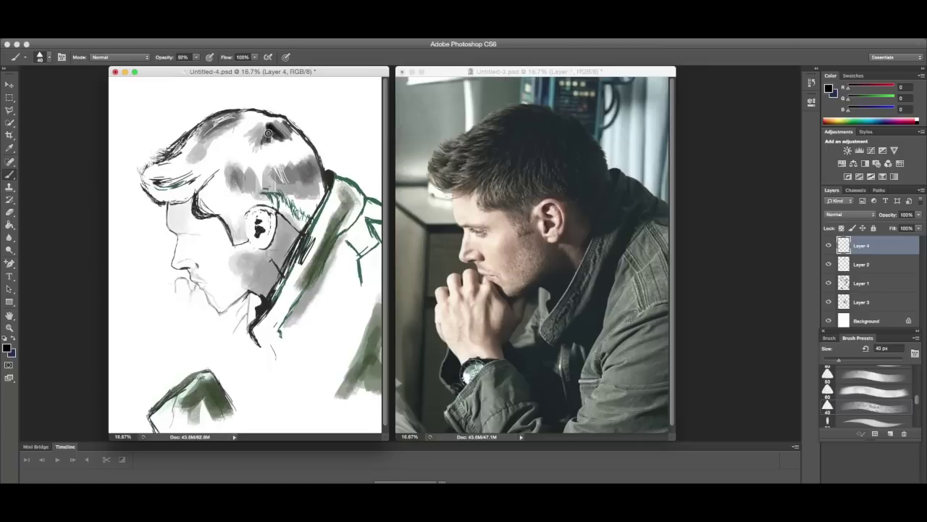
pyautogui.moveTo(268, 133)
pyautogui.mouseDown()
pyautogui.moveTo(232, 119)
pyautogui.moveTo(265, 133)
pyautogui.mouseUp()
pyautogui.moveTo(183, 186); pyautogui.dragTo(152, 173)
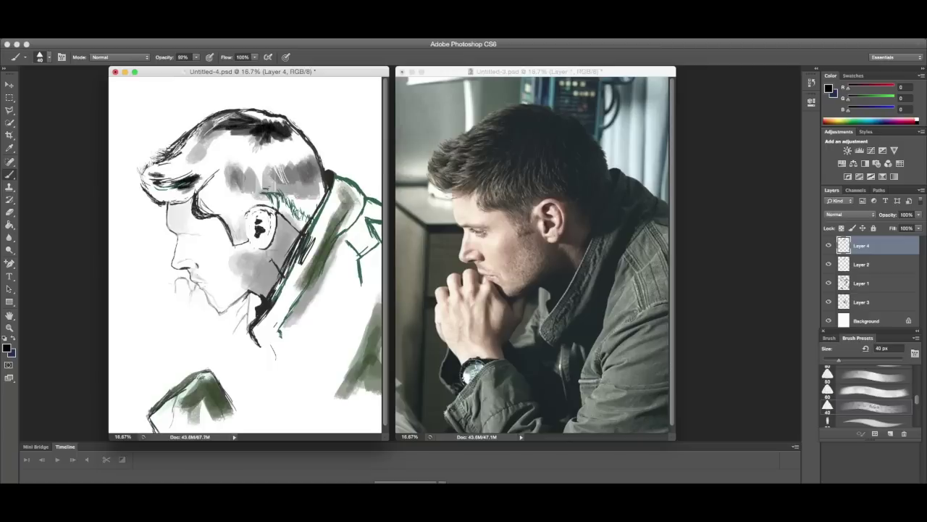
pyautogui.moveTo(303, 208)
pyautogui.mouseDown()
pyautogui.moveTo(300, 175)
pyautogui.moveTo(276, 177)
pyautogui.moveTo(297, 139)
pyautogui.mouseUp()
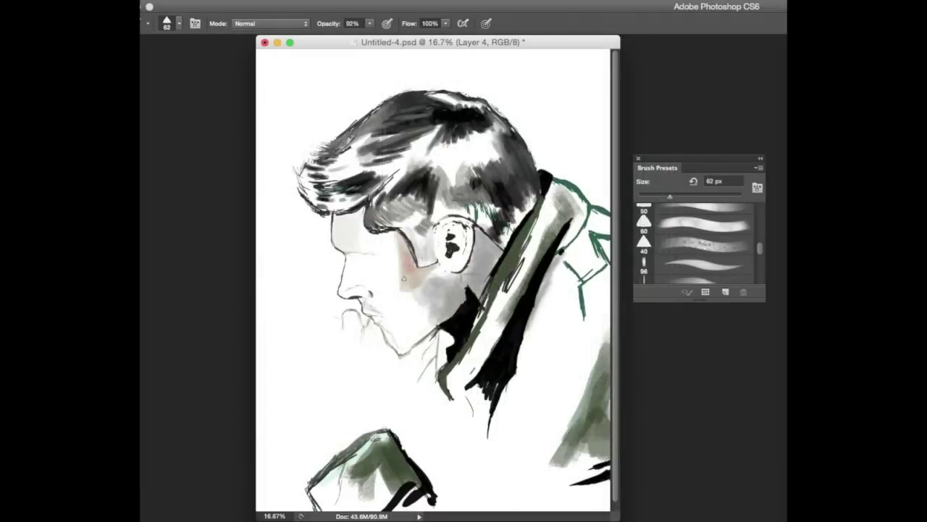
# Brush a pink blush onto the cheek, extending it both down and up.
pyautogui.moveTo(407, 269); pyautogui.dragTo(397, 294)
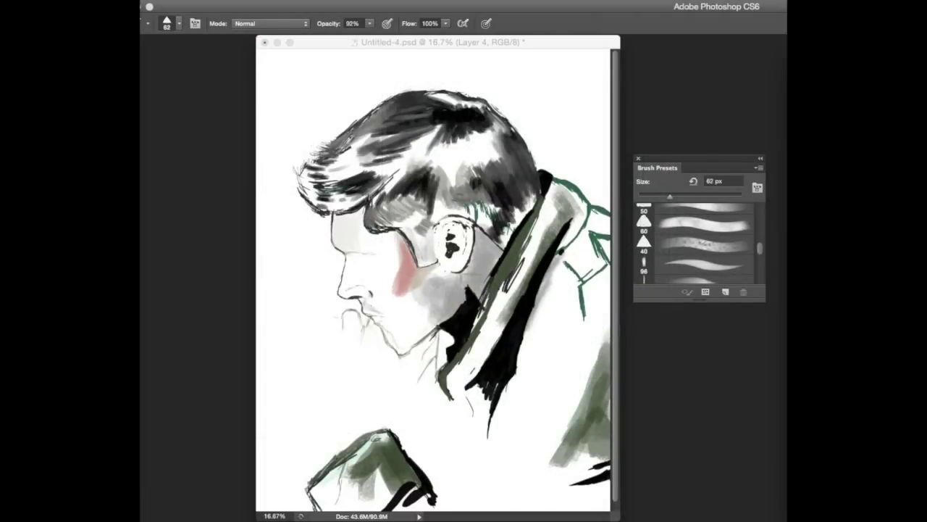
pyautogui.press('i')
pyautogui.press('b')
pyautogui.moveTo(405, 245)
pyautogui.mouseDown()
pyautogui.moveTo(381, 229)
pyautogui.moveTo(400, 244)
pyautogui.mouseUp()
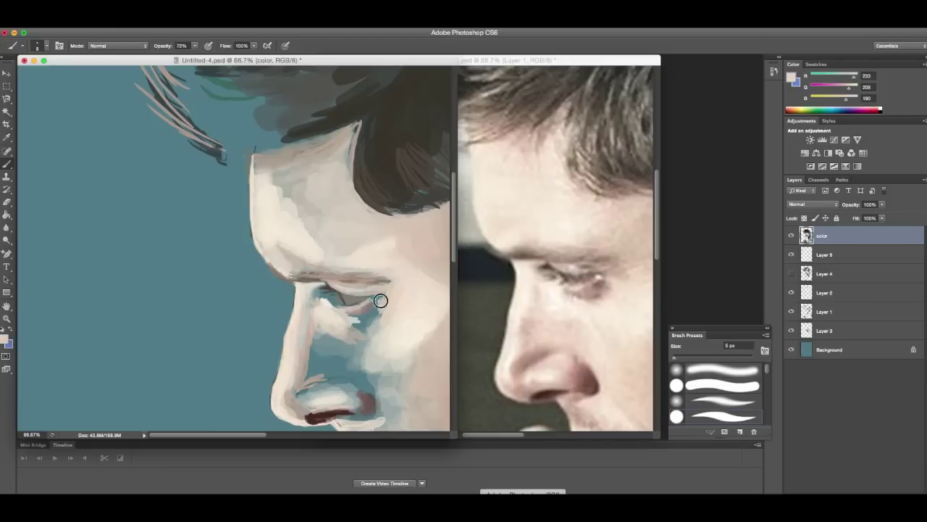
# Lighten the eye area and nose tip with sampled skin tones on a larger, softer brush.
pyautogui.moveTo(368, 316); pyautogui.dragTo(375, 306)
pyautogui.keyDown('alt'); pyautogui.click(300, 285); pyautogui.keyUp('alt')
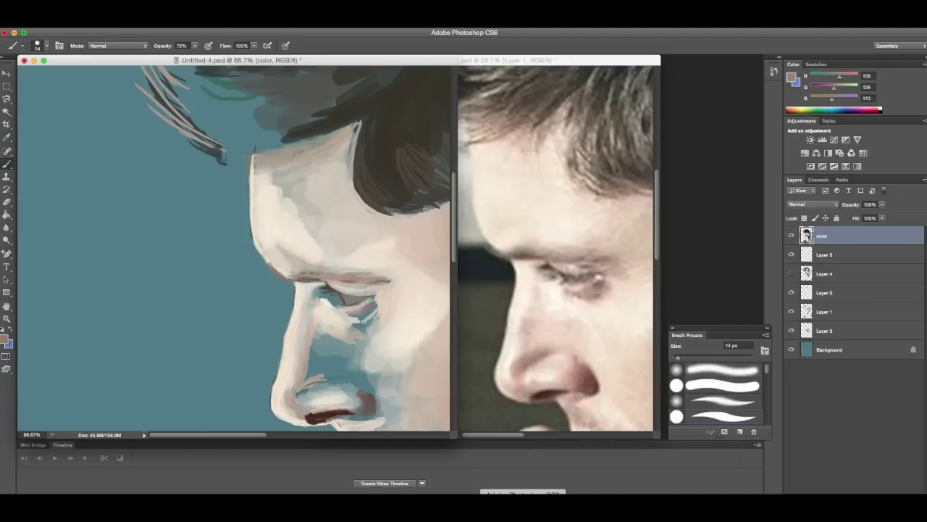
pyautogui.keyDown('alt'); pyautogui.click(569, 326); pyautogui.keyUp('alt')
pyautogui.press('4')
pyautogui.press('4')
pyautogui.moveTo(317, 357); pyautogui.dragTo(331, 338)
# Switch to a 7 px brush and sample dark brown, reddish lip and light skin tones.
pyautogui.click(41, 45)
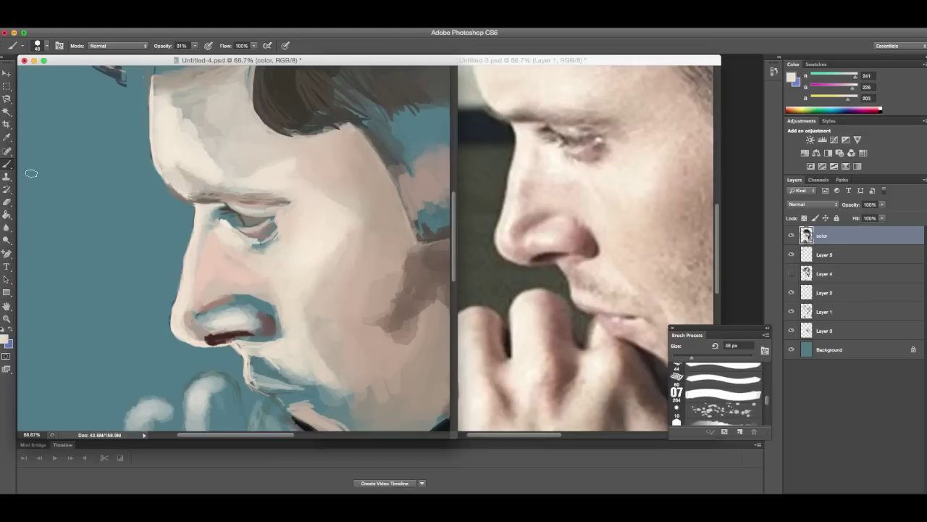
pyautogui.click(41, 45)
pyautogui.click(22, 119)
pyautogui.keyDown('alt'); pyautogui.click(275, 326); pyautogui.keyUp('alt')
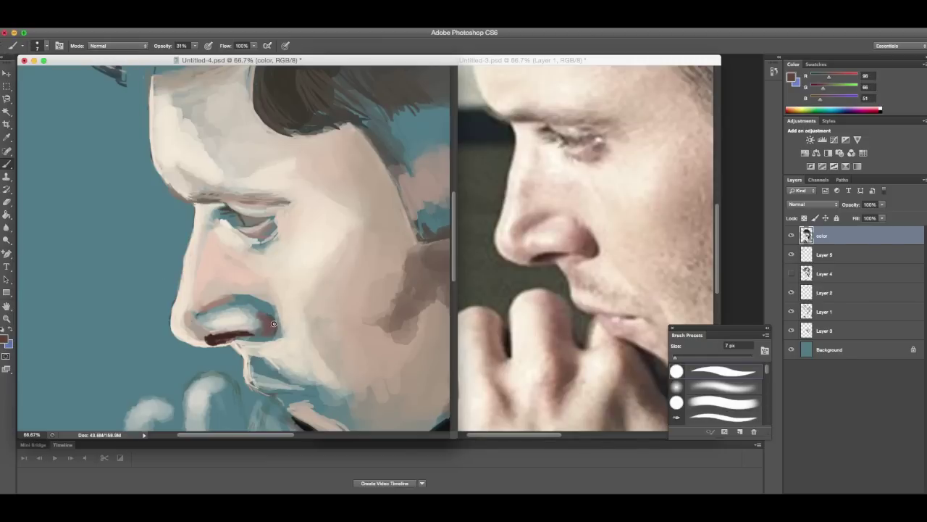
pyautogui.keyDown('alt'); pyautogui.click(272, 331); pyautogui.keyUp('alt')
pyautogui.keyDown('alt'); pyautogui.click(262, 314); pyautogui.keyUp('alt')
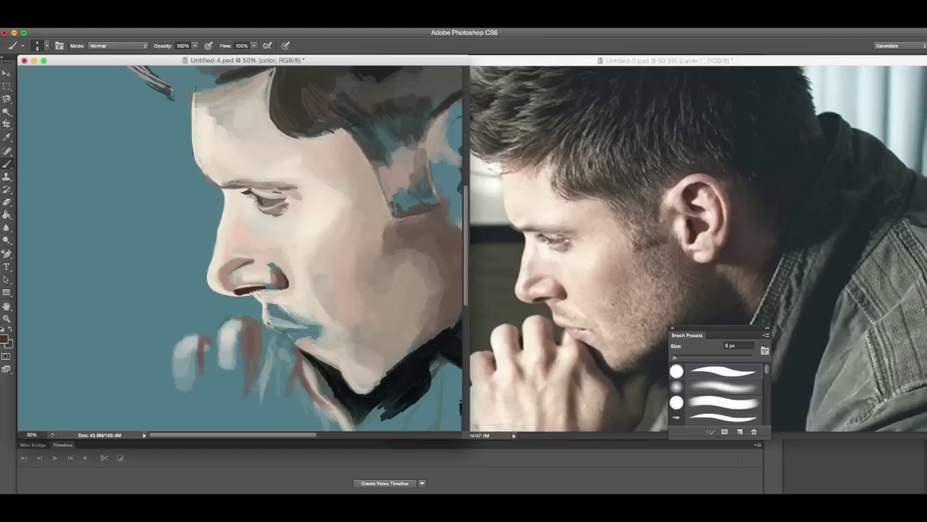
pyautogui.keyDown('alt'); pyautogui.click(530, 230); pyautogui.keyUp('alt')
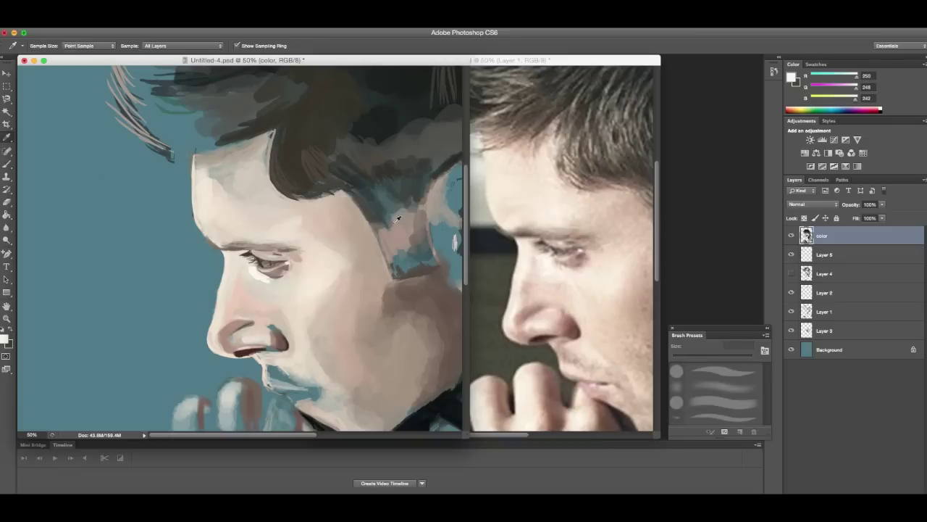
pyautogui.click(721, 377)
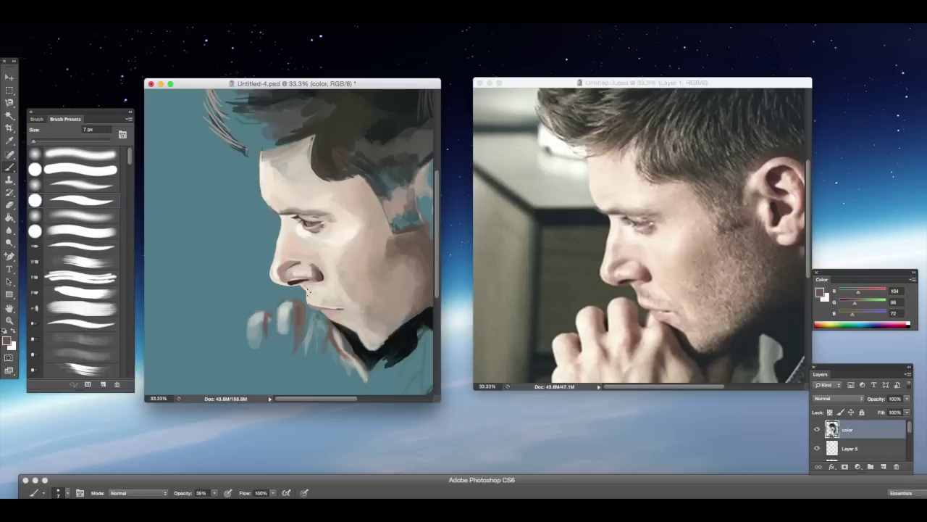
# Darken the mouth line and blend jaw and neck shading with sampled skin tones at 58% opacity.
pyautogui.moveTo(301, 286); pyautogui.dragTo(316, 296)
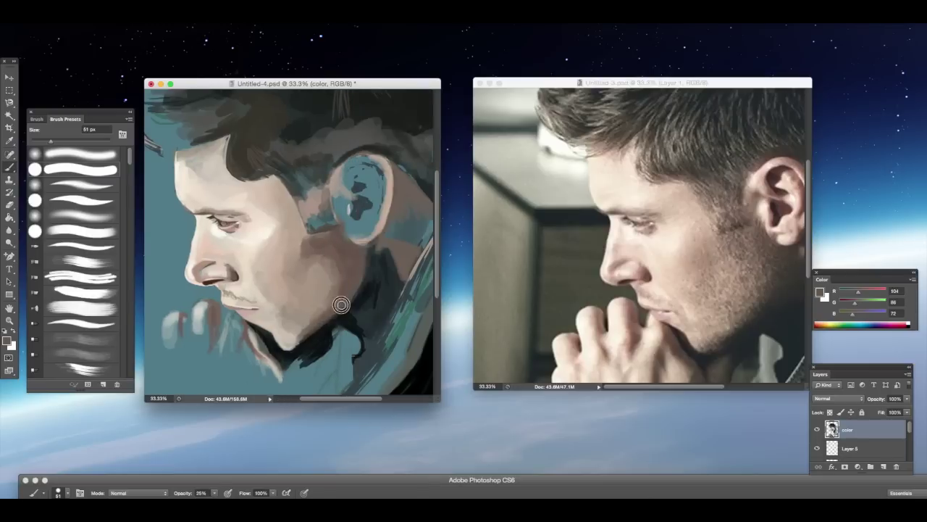
pyautogui.press('i')
pyautogui.keyDown('alt'); pyautogui.click(236, 225); pyautogui.keyUp('alt')
pyautogui.press('3')
pyautogui.press('3')
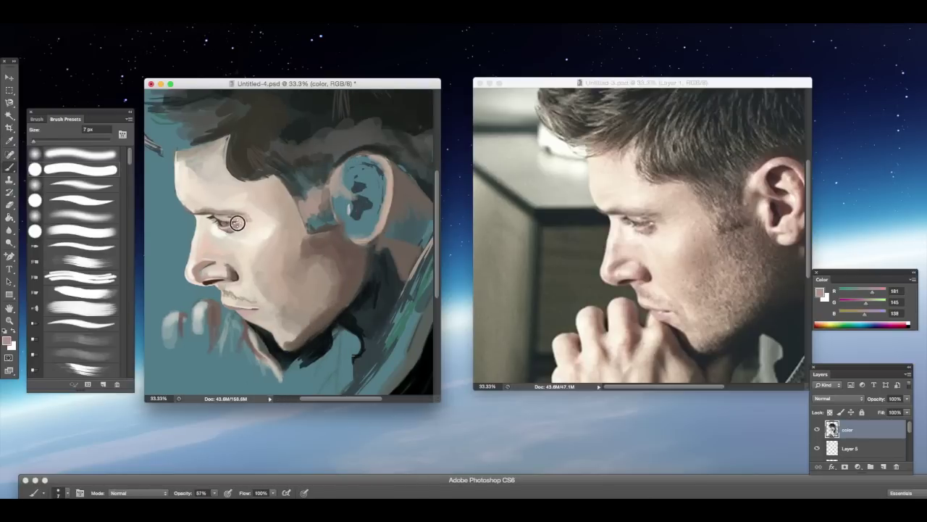
pyautogui.keyDown('alt'); pyautogui.click(259, 268); pyautogui.keyUp('alt')
pyautogui.keyDown('alt'); pyautogui.click(303, 251); pyautogui.keyUp('alt')
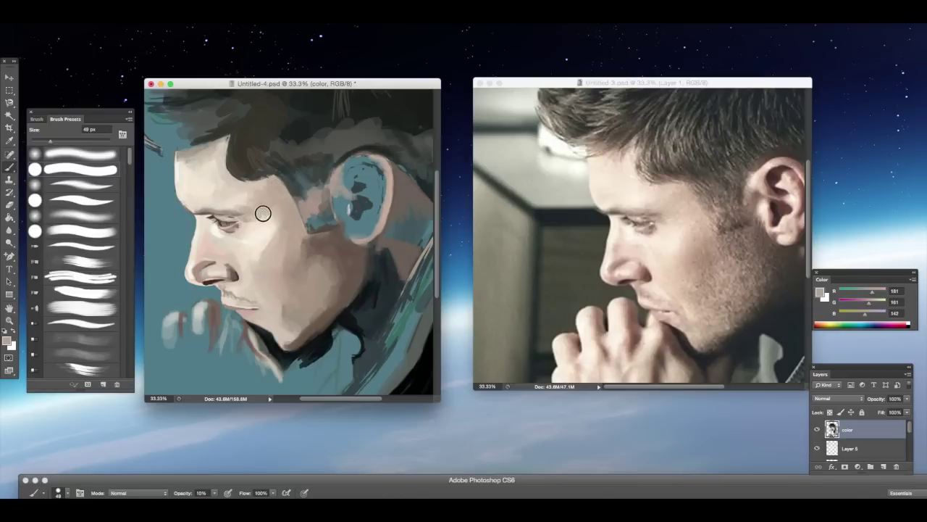
pyautogui.press('1')
pyautogui.keyDown('alt'); pyautogui.click(190, 171); pyautogui.keyUp('alt')
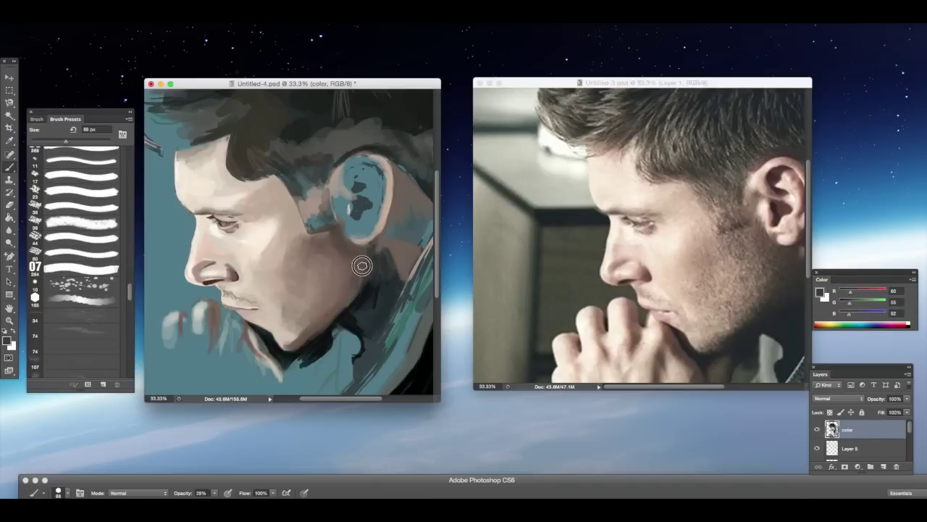
pyautogui.press('5')
pyautogui.press('8')
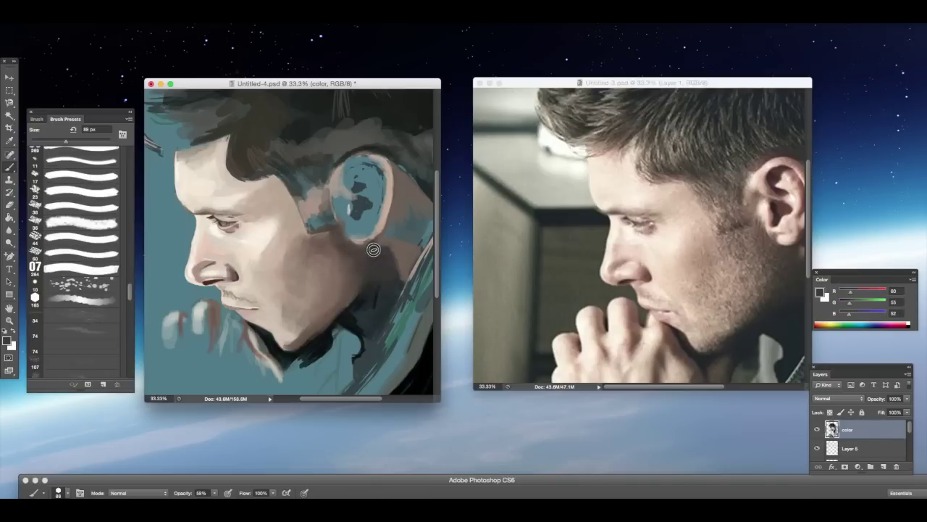
pyautogui.moveTo(367, 285); pyautogui.dragTo(319, 335)
# Paint a light skin-tone stroke down from the chin at 28% opacity.
pyautogui.keyDown('alt'); pyautogui.click(244, 219); pyautogui.keyUp('alt')
pyautogui.press('[')
pyautogui.press('[')
pyautogui.press('[')
pyautogui.press('2')
pyautogui.press('8')
pyautogui.keyDown('alt'); pyautogui.click(260, 264); pyautogui.keyUp('alt')
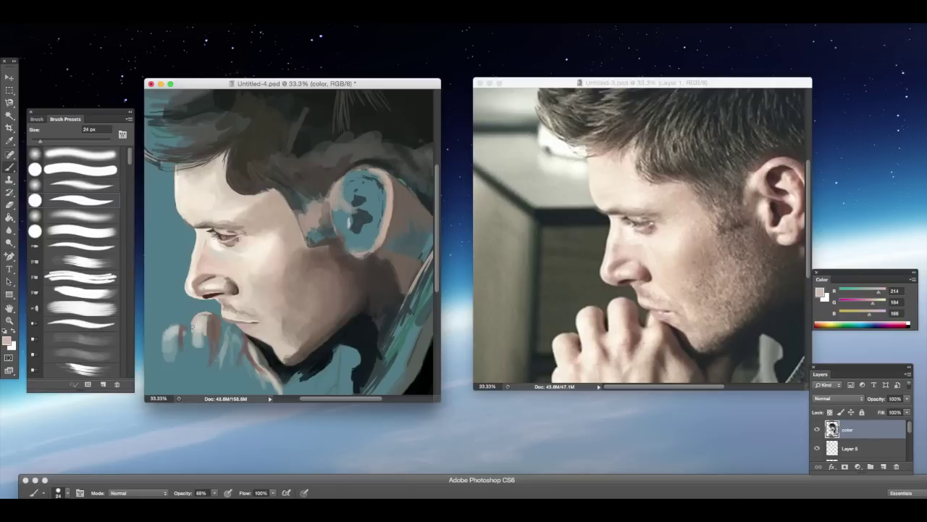
pyautogui.moveTo(204, 316); pyautogui.dragTo(206, 354)
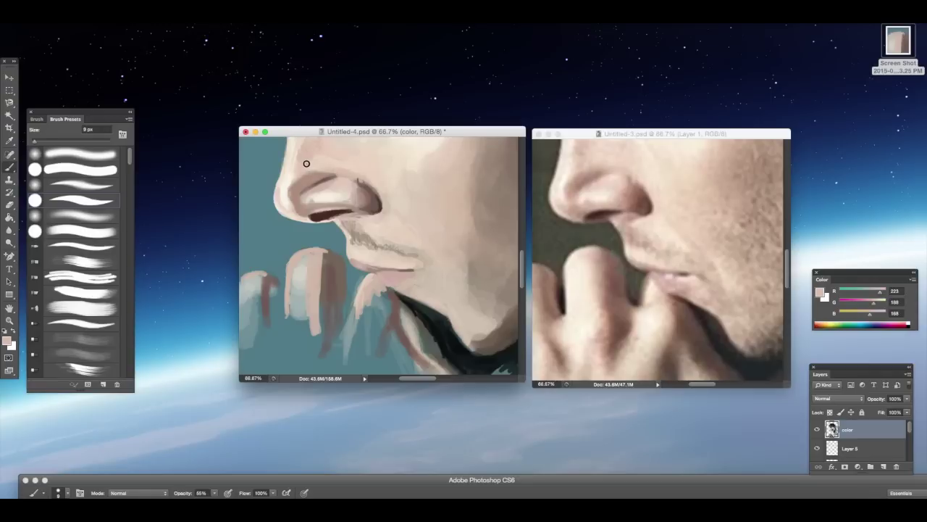
# Add brown detail strokes to the nose with a 3 px brush at 72% opacity.
pyautogui.click(106, 318)
pyautogui.keyDown('alt'); pyautogui.click(332, 168); pyautogui.keyUp('alt')
pyautogui.press('2')
pyautogui.press('7')
pyautogui.press('[')
pyautogui.press('[')
pyautogui.press('7')
pyautogui.press('2')
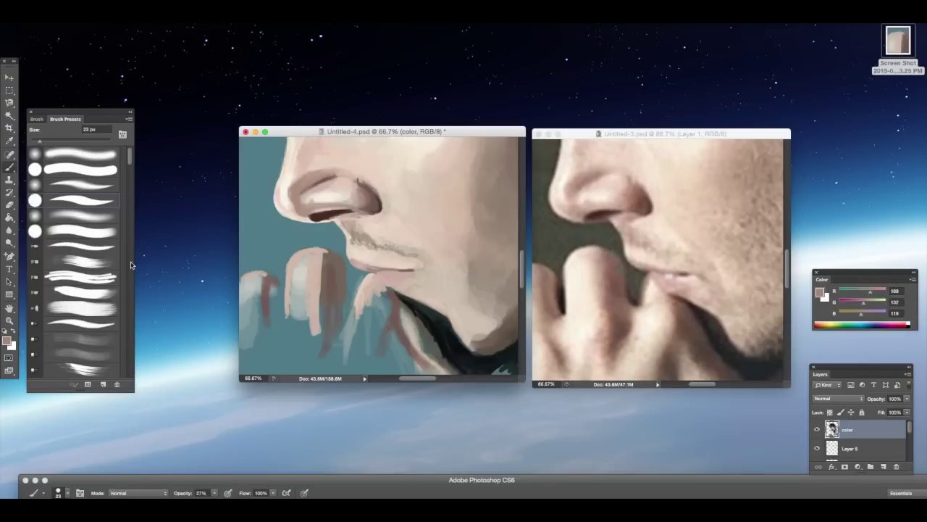
pyautogui.keyDown('alt'); pyautogui.click(303, 191); pyautogui.keyUp('alt')
pyautogui.moveTo(304, 191); pyautogui.dragTo(341, 171)
# Darken and round out the top of the hair with a 13 px brush at 28% opacity.
pyautogui.keyDown('alt'); pyautogui.click(584, 184); pyautogui.keyUp('alt')
pyautogui.moveTo(36, 141); pyautogui.dragTo(39, 141)
pyautogui.press('2')
pyautogui.press('8')
pyautogui.keyDown('alt'); pyautogui.click(466, 234); pyautogui.keyUp('alt')
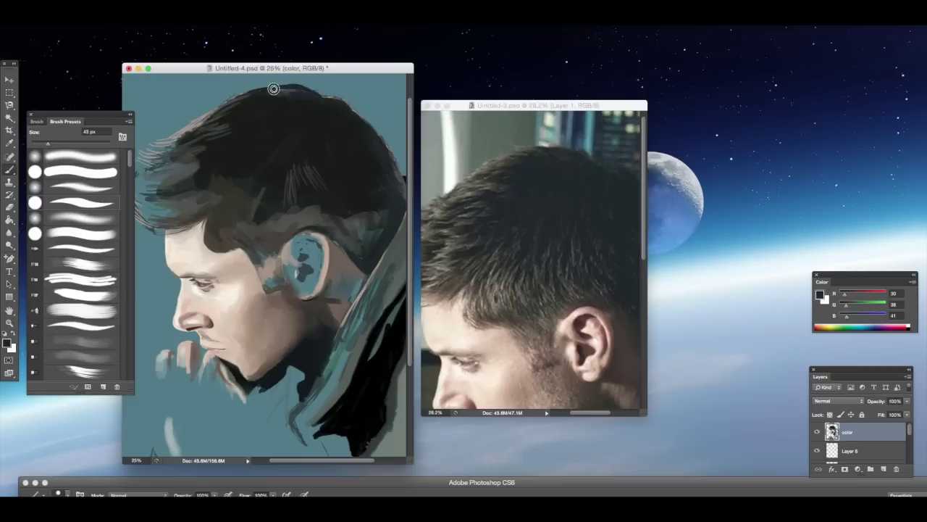
pyautogui.moveTo(273, 88)
pyautogui.mouseDown()
pyautogui.moveTo(340, 101)
pyautogui.moveTo(327, 134)
pyautogui.moveTo(360, 120)
pyautogui.mouseUp()
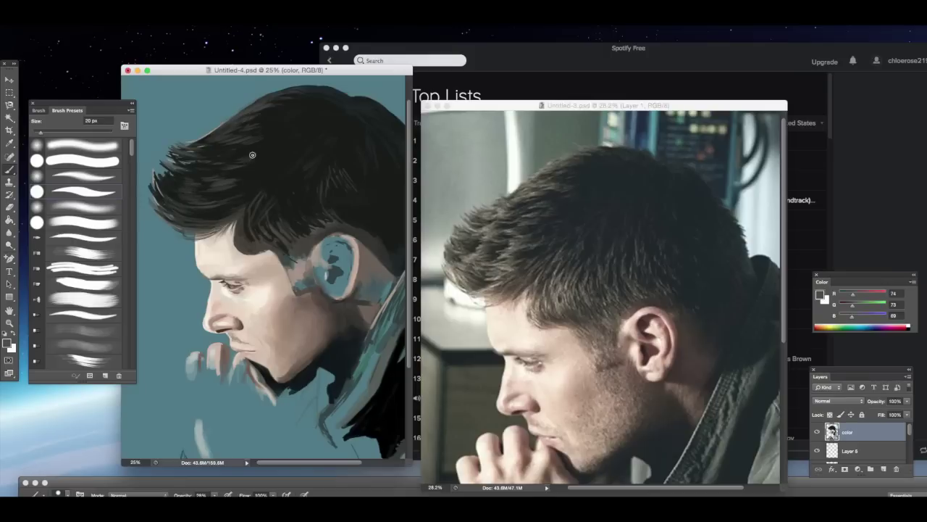
# Set the brush to 65% opacity and 8 px and sample a light skin tone.
pyautogui.press('6')
pyautogui.press('5')
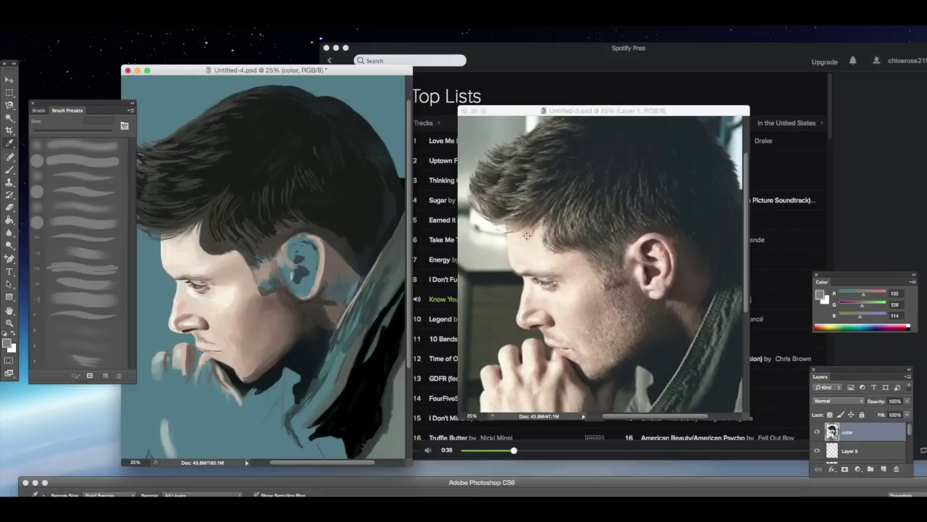
pyautogui.press('b')
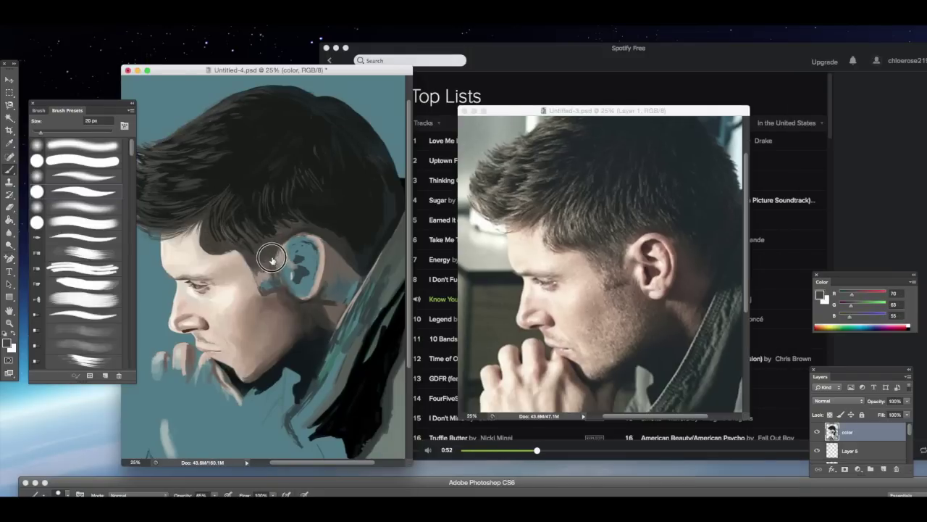
pyautogui.keyDown('alt'); pyautogui.click(271, 268); pyautogui.keyUp('alt')
pyautogui.press('[')
pyautogui.press('[')
pyautogui.press('[')
pyautogui.press('[')
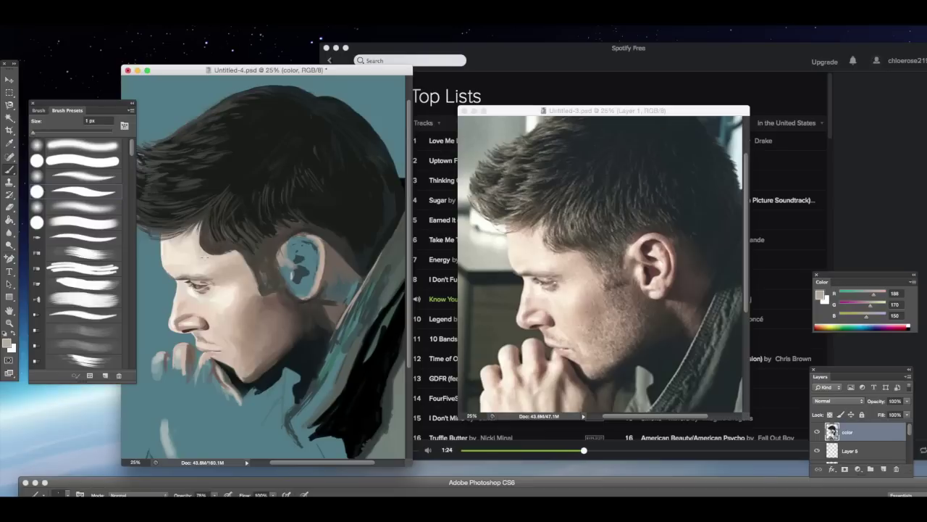
pyautogui.press(']')
pyautogui.press(']')
pyautogui.press(']')
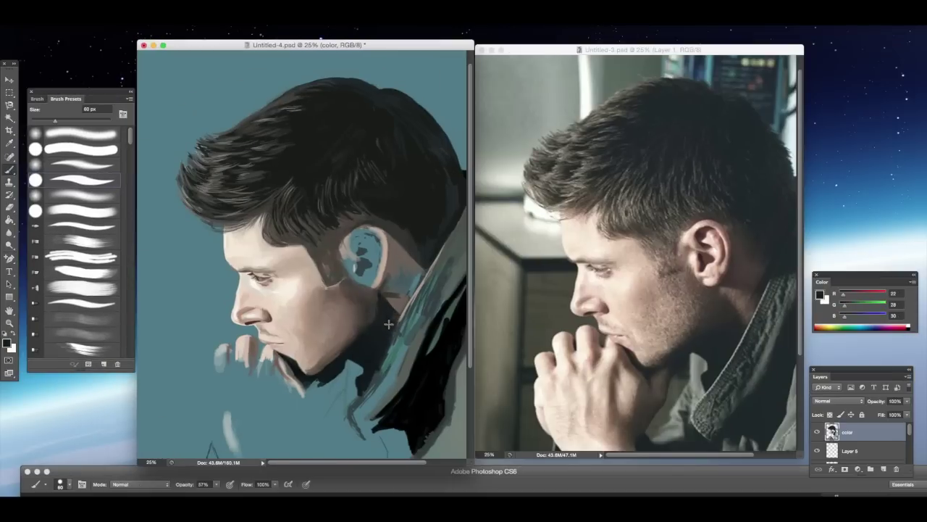
# Sample skin, near-black shadow and muted grey hair tones for fine strands in the front hair.
pyautogui.keyDown('alt'); pyautogui.click(380, 296); pyautogui.keyUp('alt')
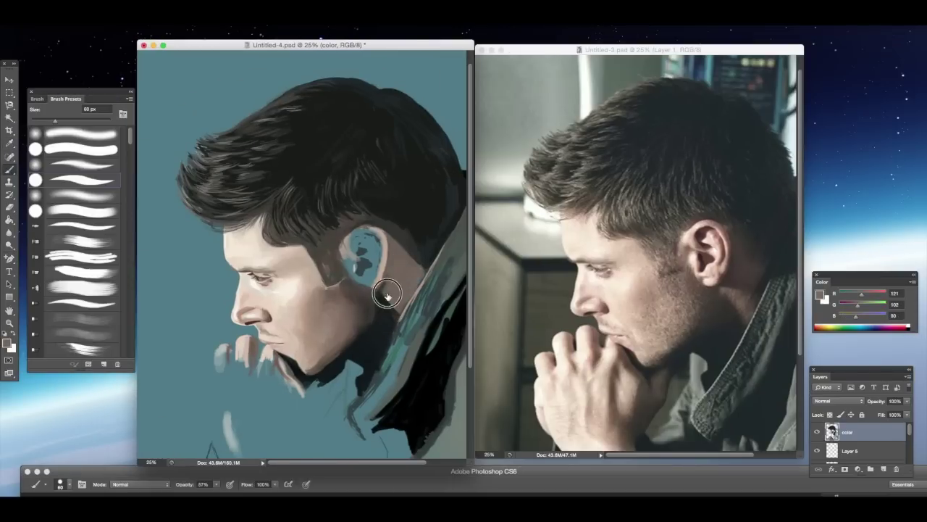
pyautogui.keyDown('alt'); pyautogui.click(384, 308); pyautogui.keyUp('alt')
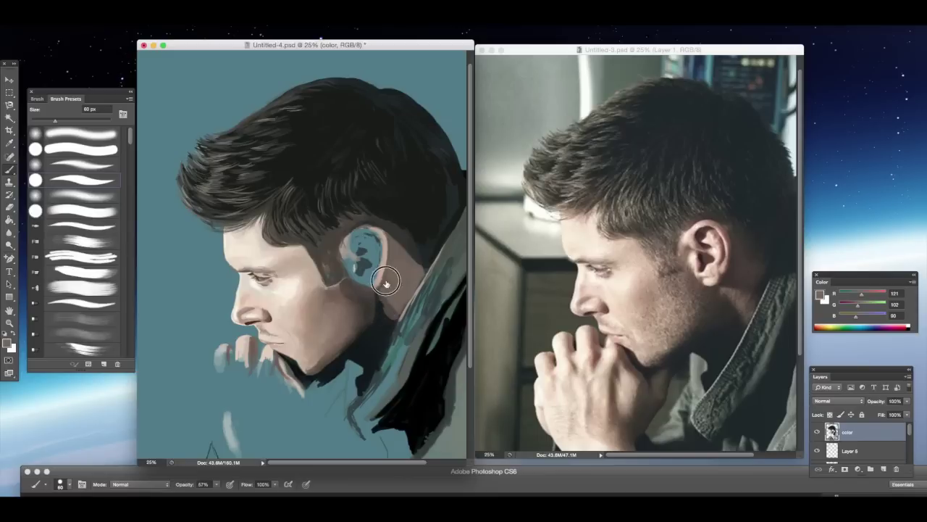
pyautogui.click(13, 165)
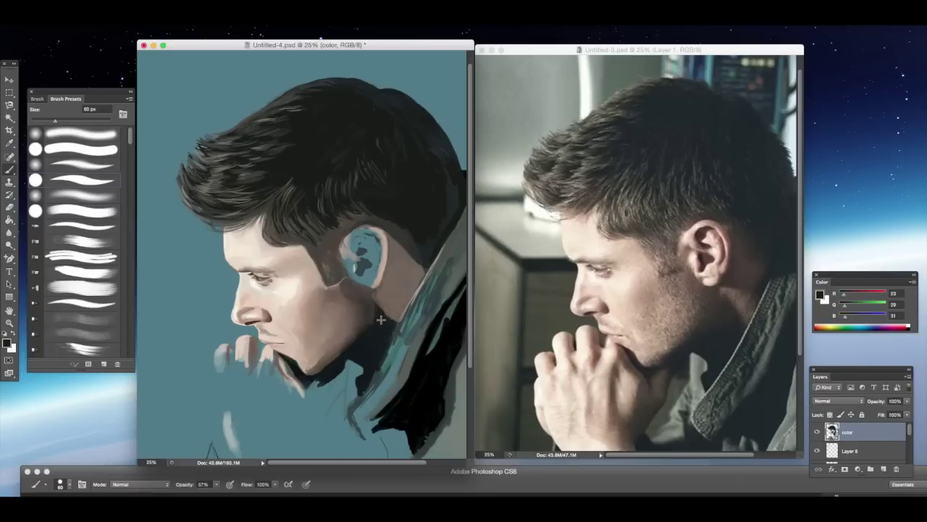
pyautogui.keyDown('alt'); pyautogui.click(394, 332); pyautogui.keyUp('alt')
pyautogui.rightClick(549, 383)
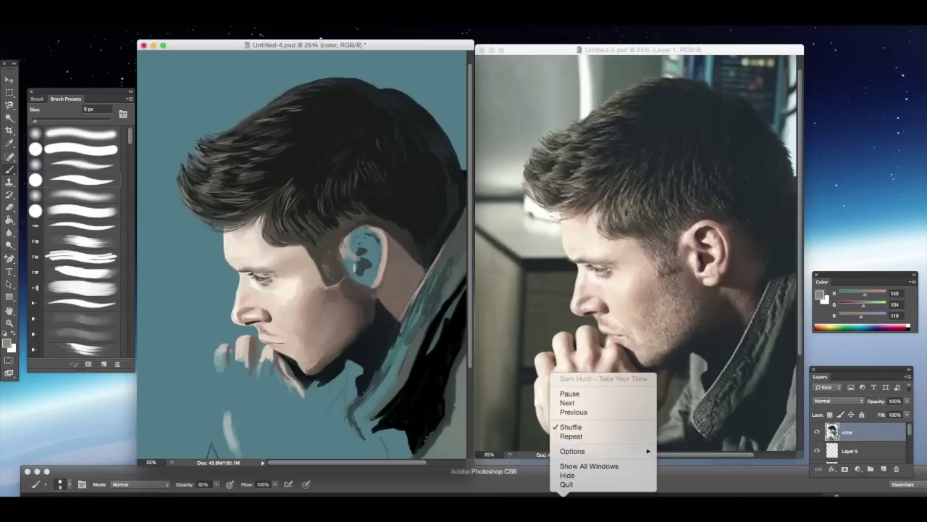
pyautogui.keyDown('alt'); pyautogui.click(290, 203); pyautogui.keyUp('alt')
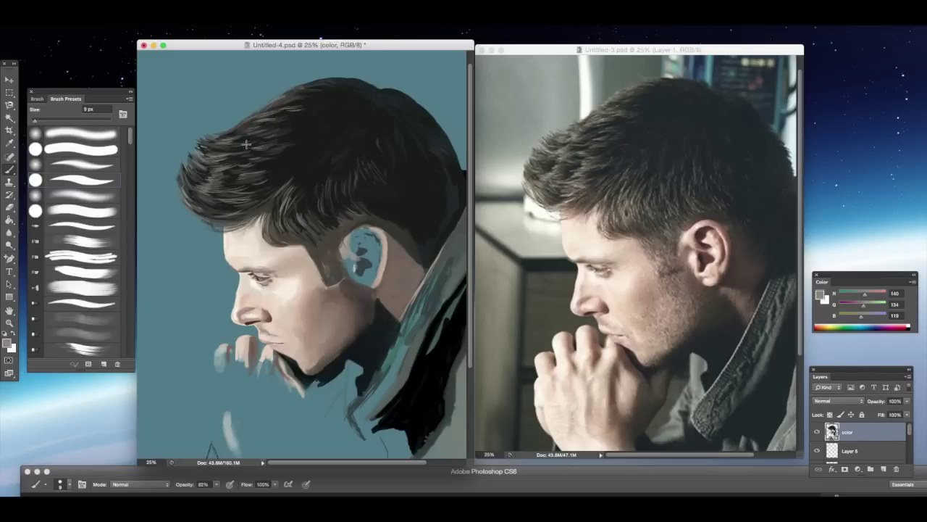
pyautogui.keyDown('alt'); pyautogui.click(376, 103); pyautogui.keyUp('alt')
pyautogui.keyDown('alt'); pyautogui.click(440, 125); pyautogui.keyUp('alt')
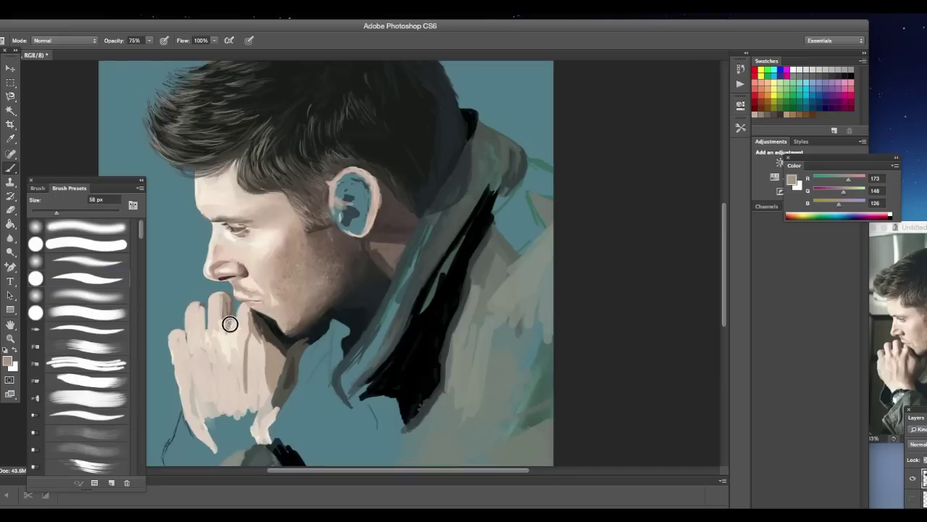
# Zoom in on the chin and hands, sample dark brown and near-black, and use a 16 px brush.
pyautogui.keyDown('alt'); pyautogui.click(207, 347); pyautogui.keyUp('alt')
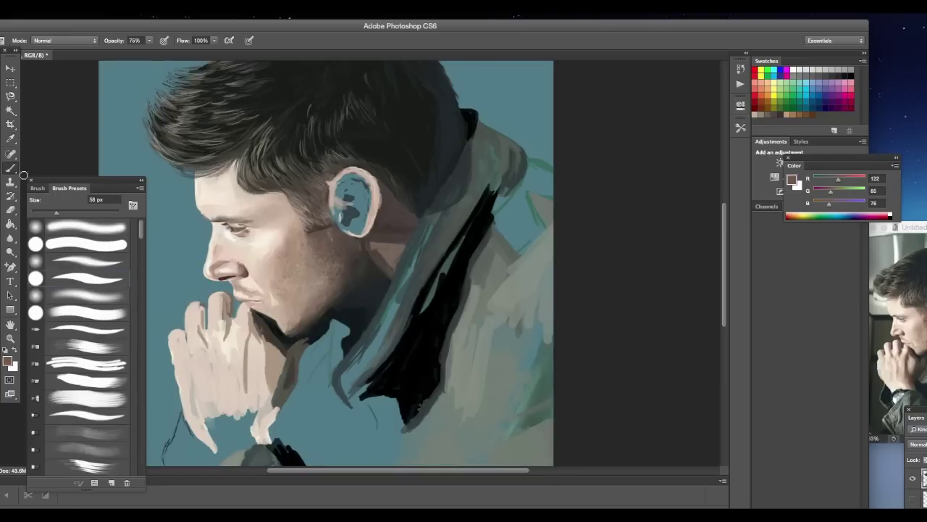
pyautogui.keyDown('ctrl'); pyautogui.click(246, 328); pyautogui.keyUp('ctrl')
pyautogui.keyDown('alt'); pyautogui.click(248, 300); pyautogui.keyUp('alt')
pyautogui.press('[')
pyautogui.press('[')
pyautogui.press('[')
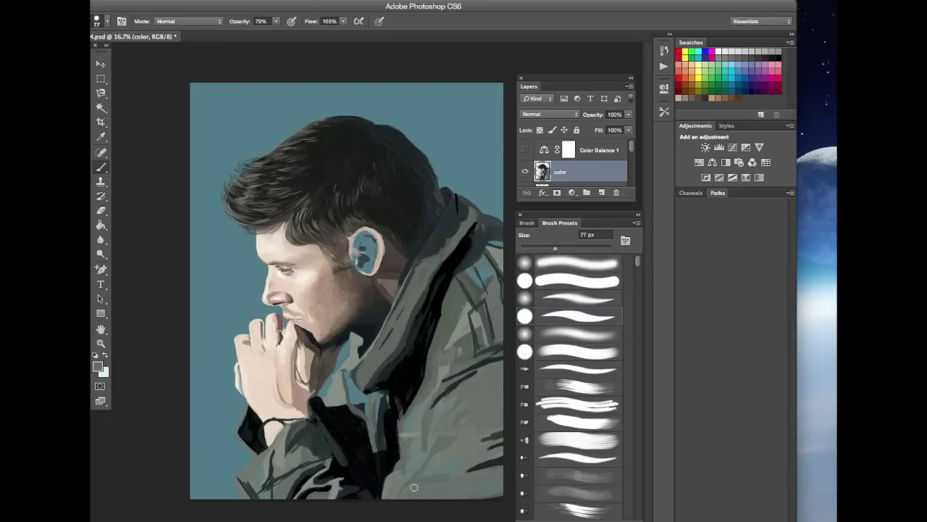
# Paint a dark fold and light grey-green highlights on the lower jacket at 35% opacity.
pyautogui.press('3')
pyautogui.press('5')
pyautogui.press(']')
pyautogui.press(']')
pyautogui.press(']')
pyautogui.keyDown('alt'); pyautogui.click(442, 429); pyautogui.keyUp('alt')
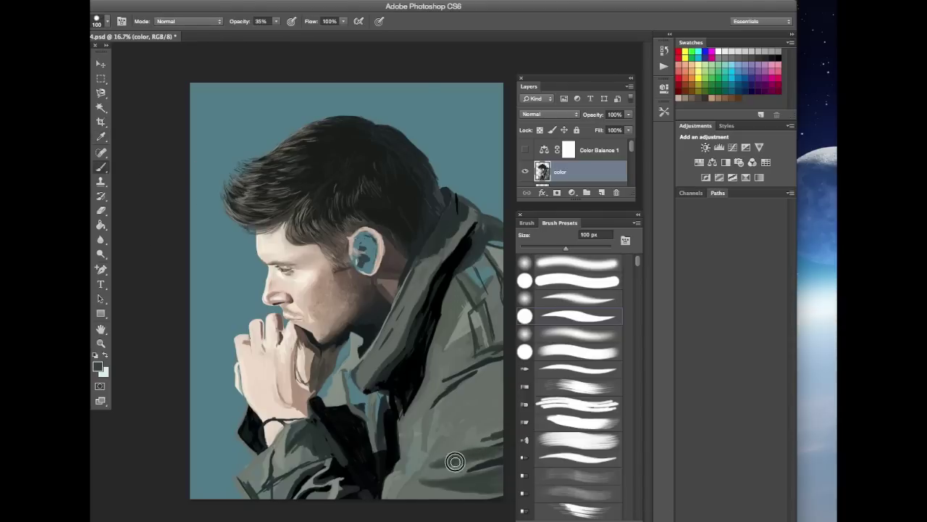
pyautogui.keyDown('alt'); pyautogui.click(451, 427); pyautogui.keyUp('alt')
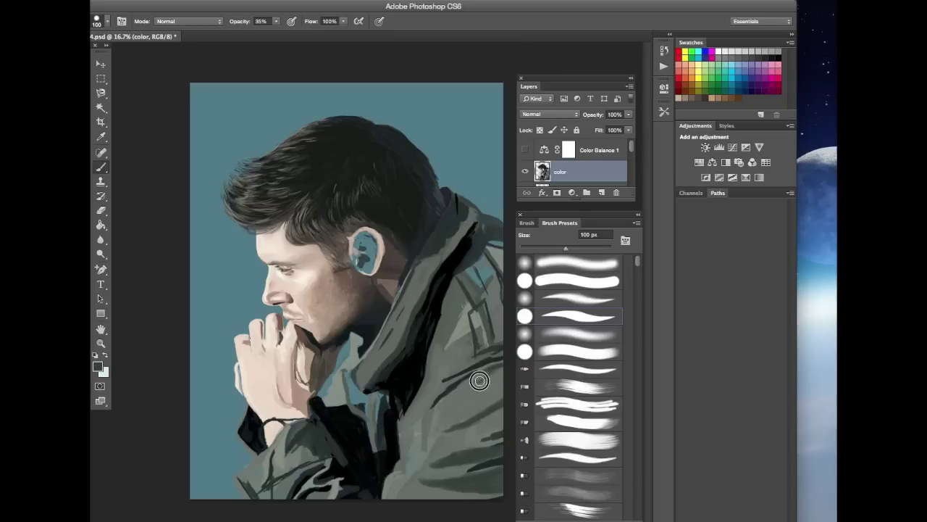
pyautogui.moveTo(438, 407)
pyautogui.mouseDown()
pyautogui.moveTo(477, 373)
pyautogui.moveTo(453, 410)
pyautogui.moveTo(457, 378)
pyautogui.moveTo(441, 378)
pyautogui.moveTo(416, 413)
pyautogui.mouseUp()
pyautogui.press('[')
pyautogui.press('[')
pyautogui.press('[')
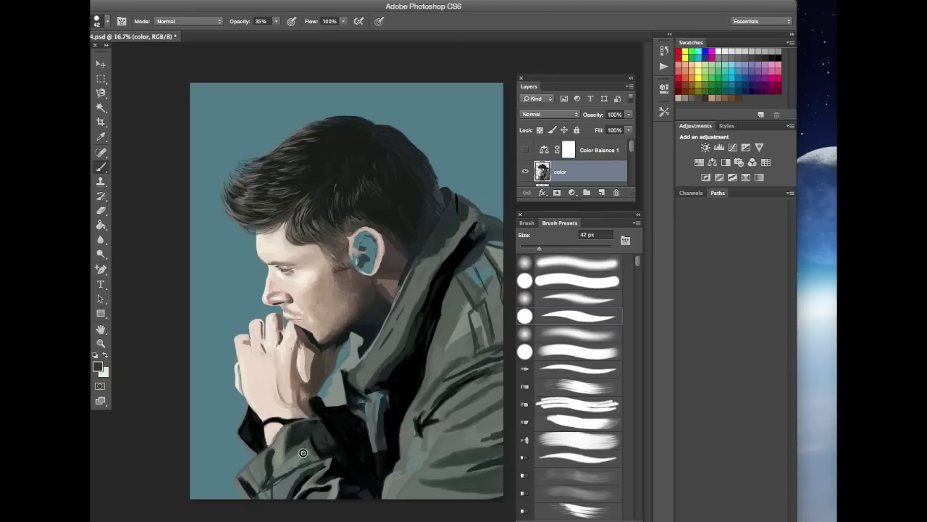
pyautogui.keyDown('alt'); pyautogui.click(406, 439); pyautogui.keyUp('alt')
pyautogui.moveTo(441, 431); pyautogui.dragTo(471, 464)
# Sample skin, shadow, brown and cream tones from the hand for shading the fingers.
pyautogui.keyDown('alt'); pyautogui.click(297, 353); pyautogui.keyUp('alt')
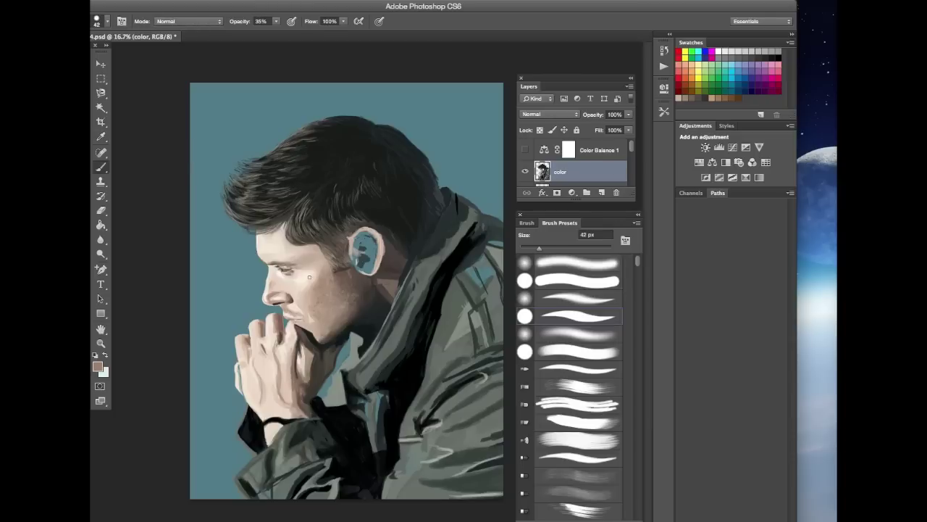
pyautogui.keyDown('alt'); pyautogui.click(318, 380); pyautogui.keyUp('alt')
pyautogui.keyDown('alt'); pyautogui.click(282, 334); pyautogui.keyUp('alt')
pyautogui.keyDown('alt'); pyautogui.click(239, 373); pyautogui.keyUp('alt')
# Sample a light blue-grey for the watch face, then zoom out to view the whole painting.
pyautogui.scroll(2, 239, 398)
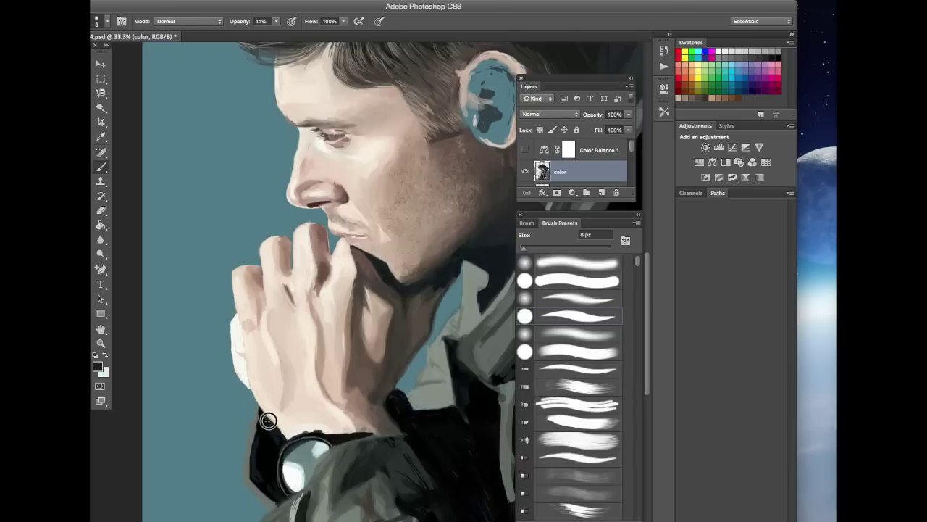
pyautogui.keyDown('alt'); pyautogui.click(312, 451); pyautogui.keyUp('alt')
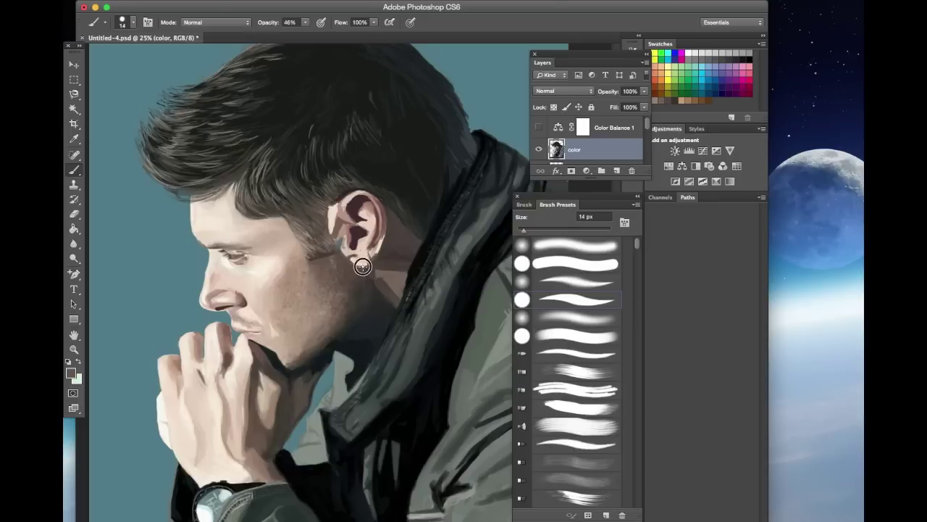
pyautogui.press('z')
pyautogui.keyDown('alt'); pyautogui.click(207, 271); pyautogui.keyUp('alt')
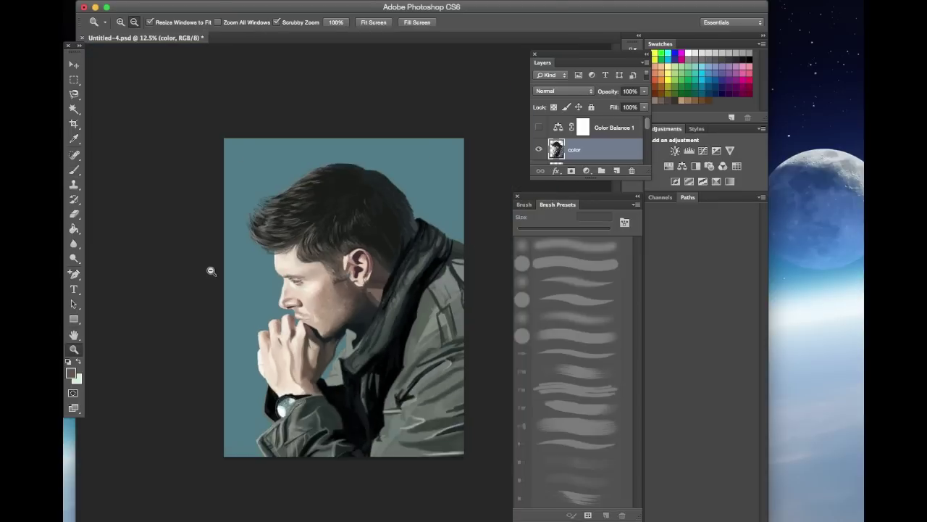
# Zoom in on the ear and sample light, pink and dark skin tones to paint its folds.
pyautogui.moveTo(354, 278); pyautogui.dragTo(406, 278)
pyautogui.press('b')
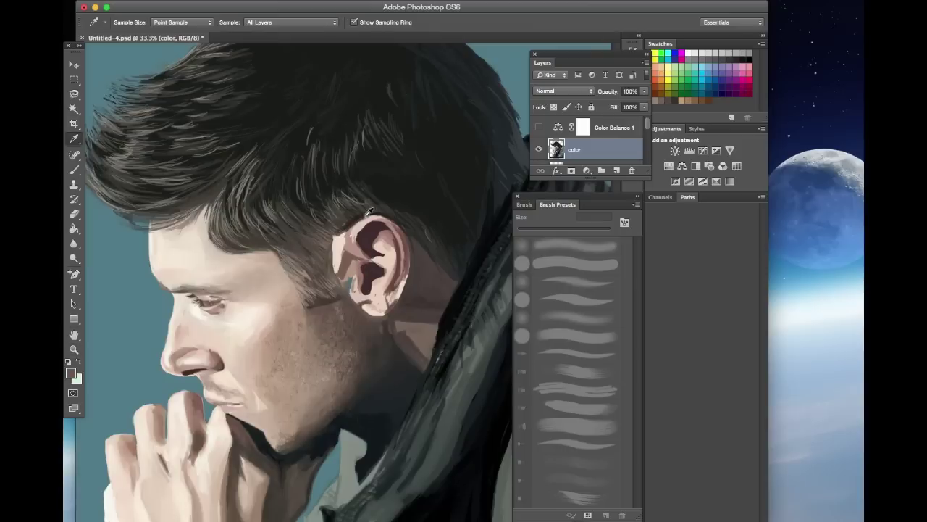
pyautogui.keyDown('alt'); pyautogui.click(380, 304); pyautogui.keyUp('alt')
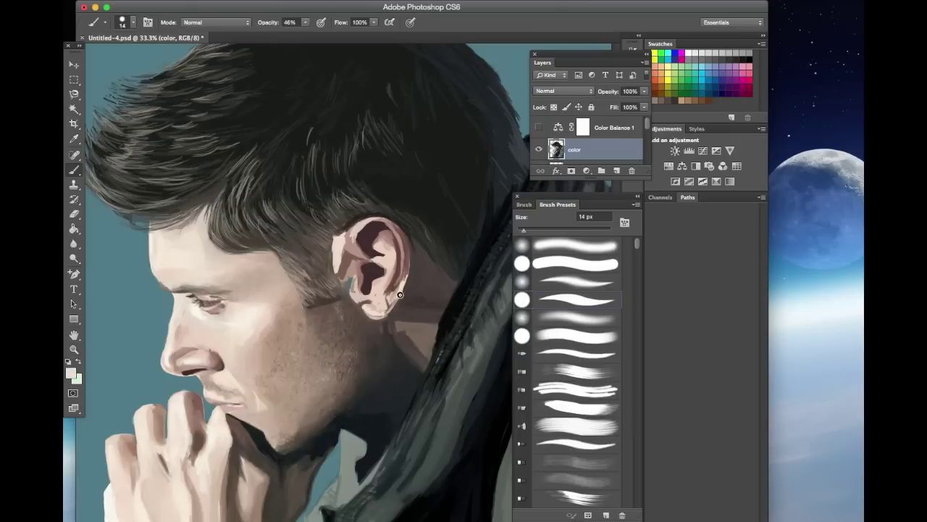
pyautogui.keyDown('alt'); pyautogui.click(352, 263); pyautogui.keyUp('alt')
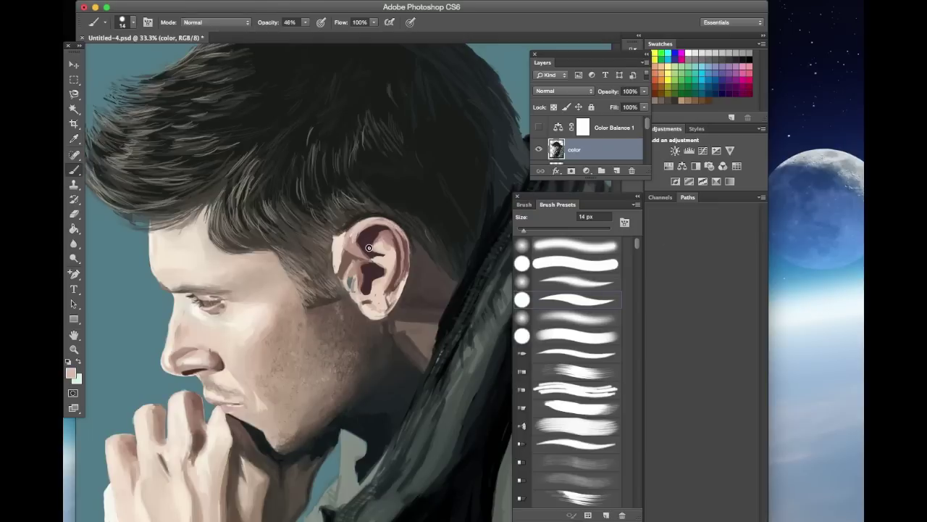
pyautogui.keyDown('alt'); pyautogui.click(380, 241); pyautogui.keyUp('alt')
pyautogui.press('i')
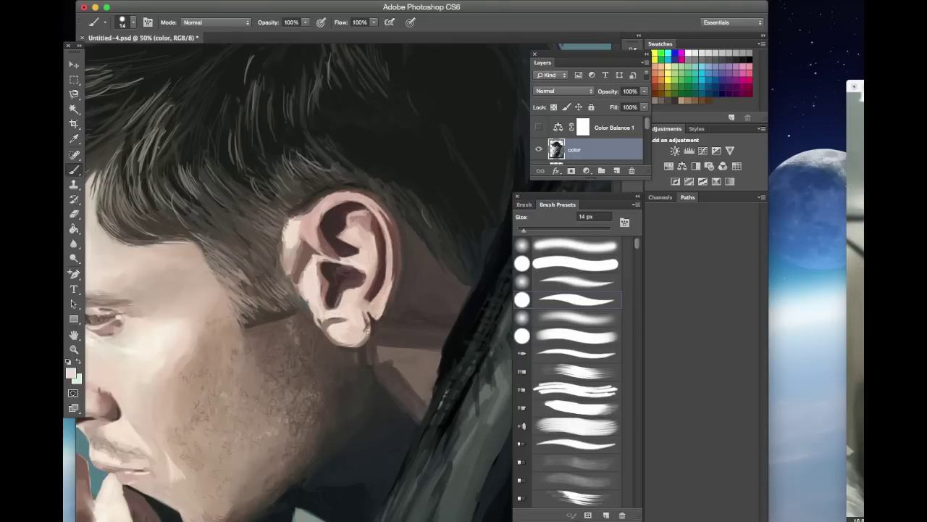
pyautogui.keyDown('alt'); pyautogui.click(365, 346); pyautogui.keyUp('alt')
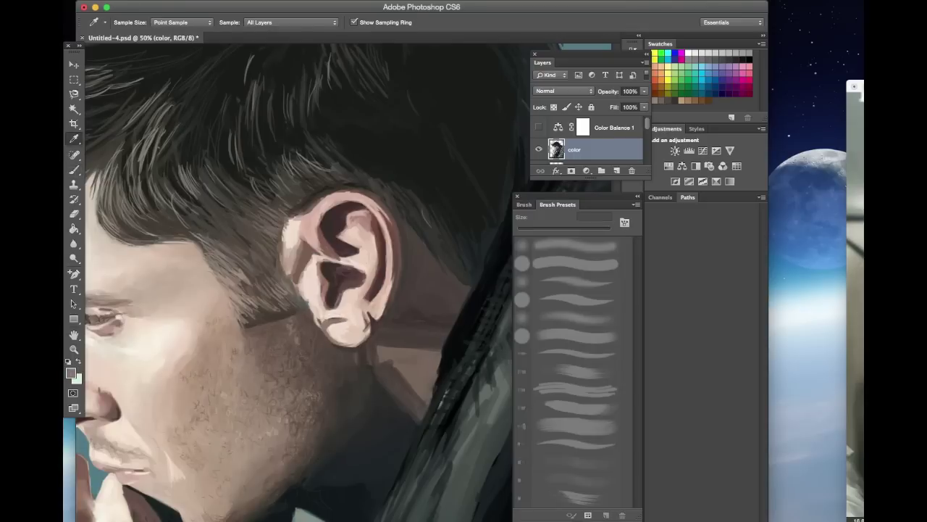
# Shade along the ear's left edge with a 22 px brush, then sample a colour for the hands.
pyautogui.moveTo(313, 323); pyautogui.dragTo(297, 294)
pyautogui.press('i')
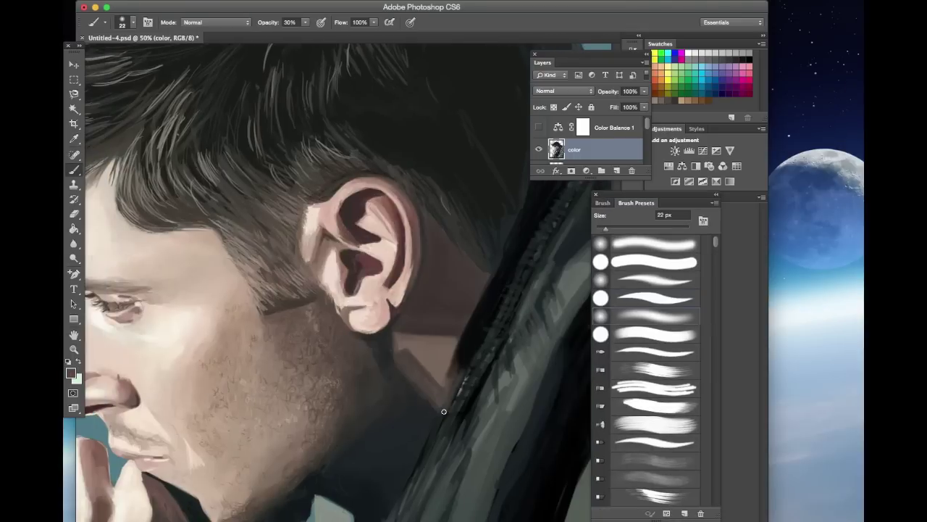
pyautogui.keyDown('alt'); pyautogui.click(442, 368); pyautogui.keyUp('alt')
pyautogui.press('b')
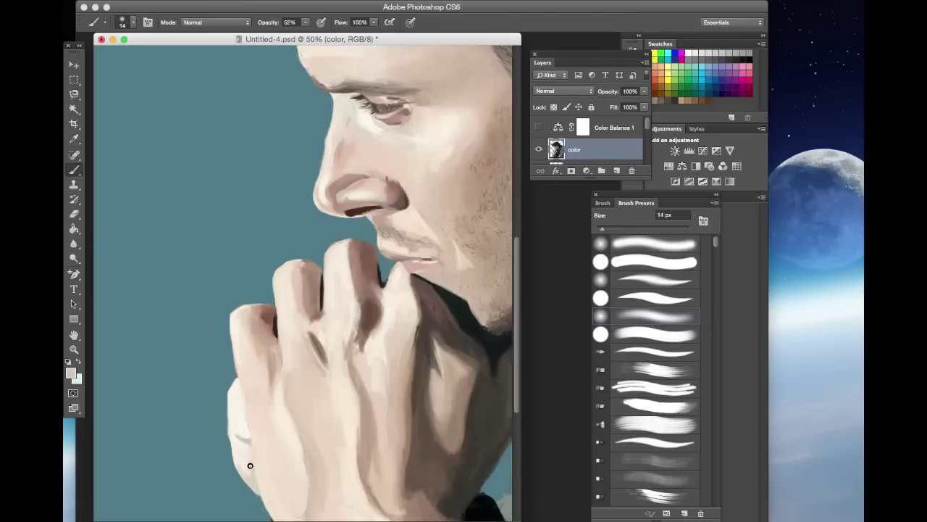
pyautogui.press('e')
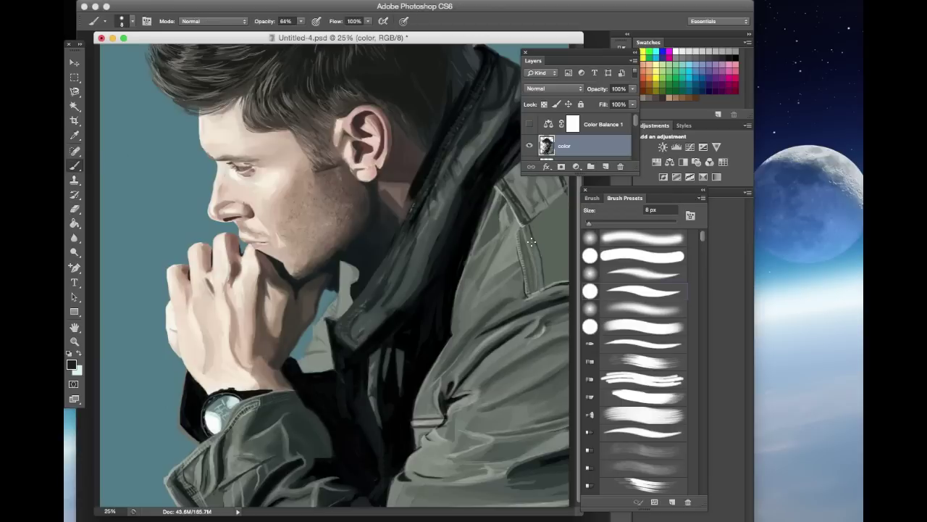
# Paint small dark stitch marks along the jacket seam near the shoulder with an 8 px brush.
pyautogui.moveTo(523, 222); pyautogui.dragTo(536, 242)
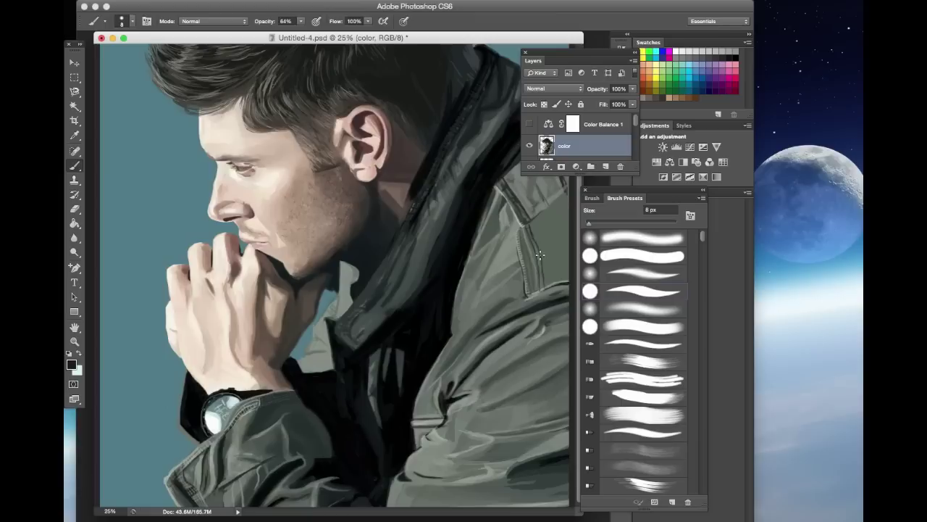